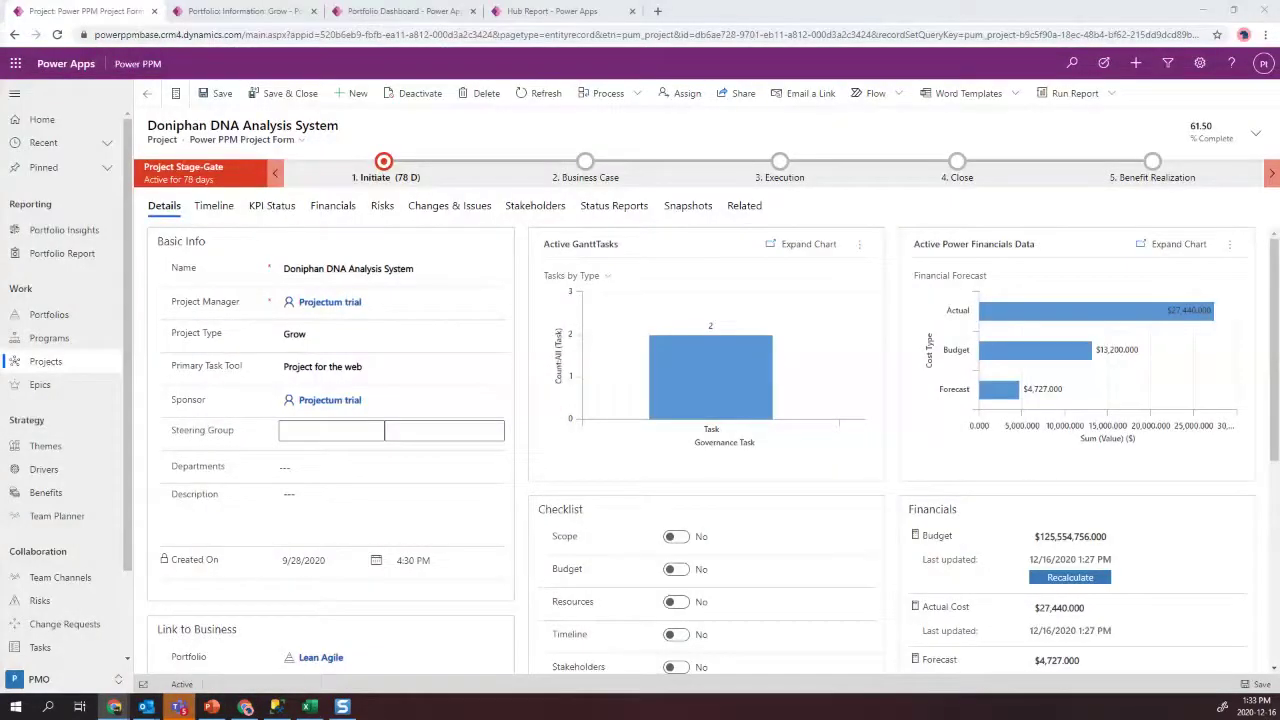
Step: Open the Portfolio Report and look through its Ideation, Portfolio Timeline and Portfolio pages, including the project list
click(72, 259)
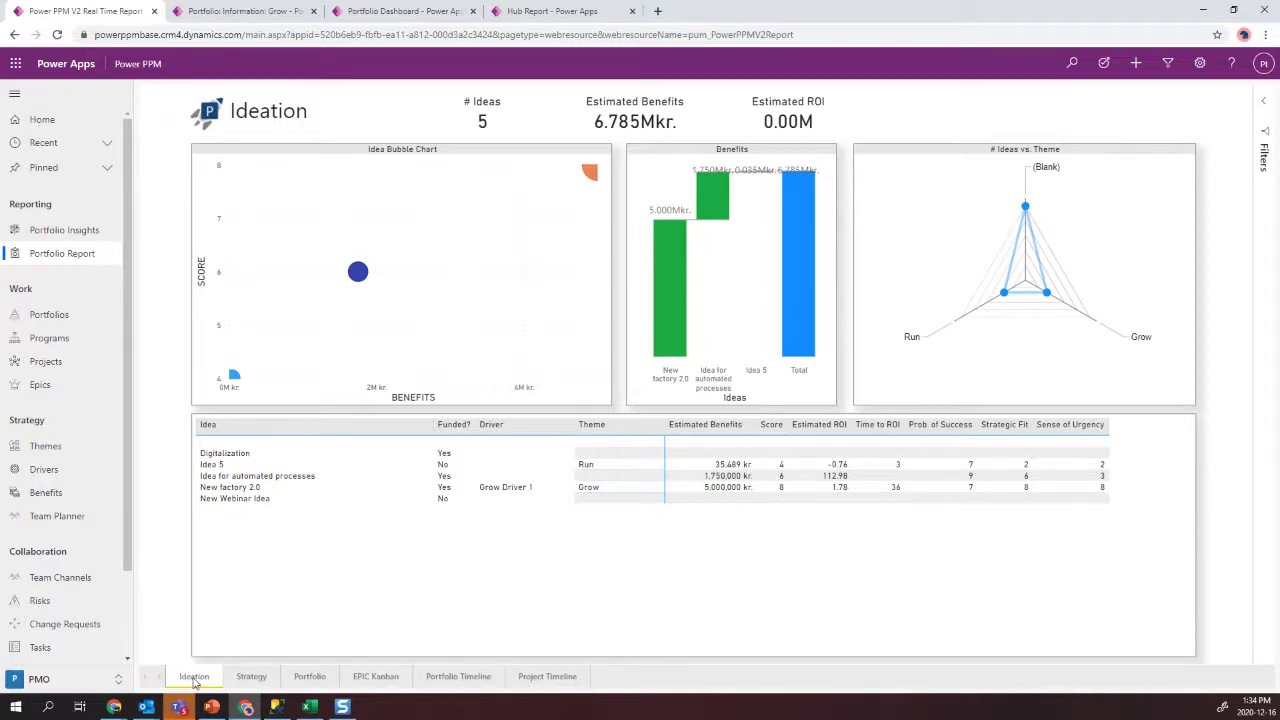
drag(134, 531, 133, 590)
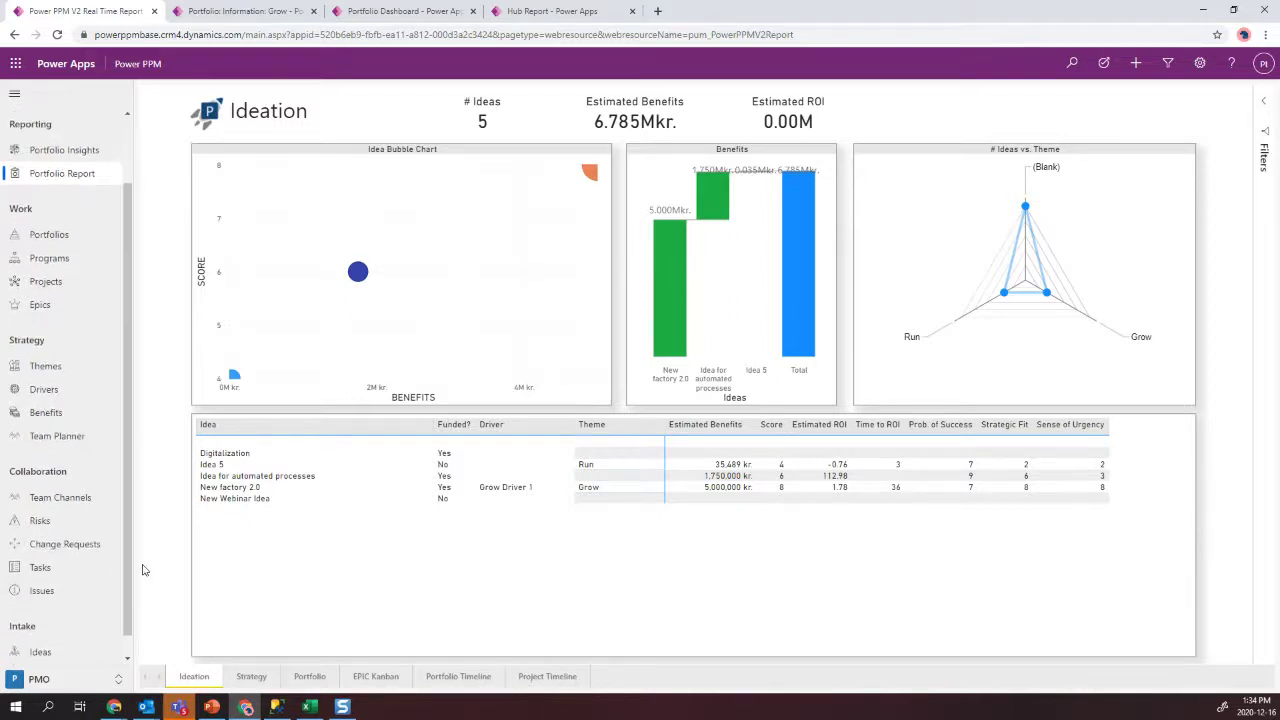
scroll(130, 578, up, 2)
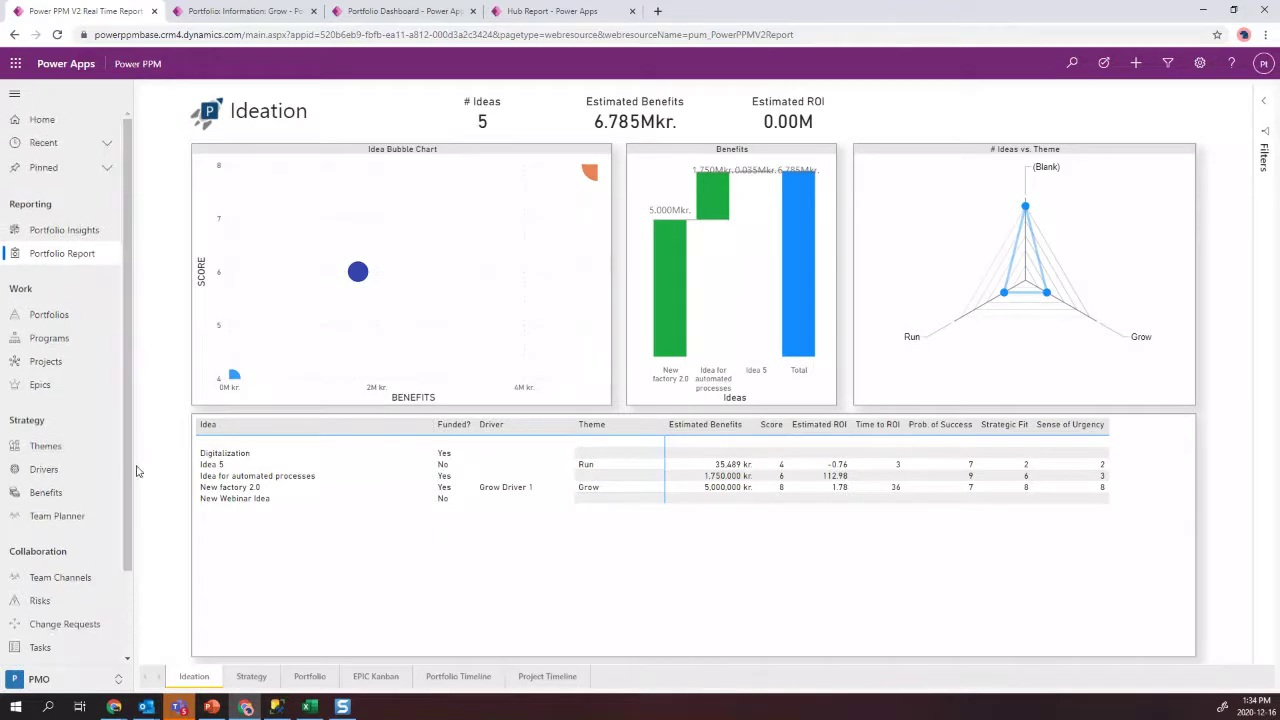
click(429, 677)
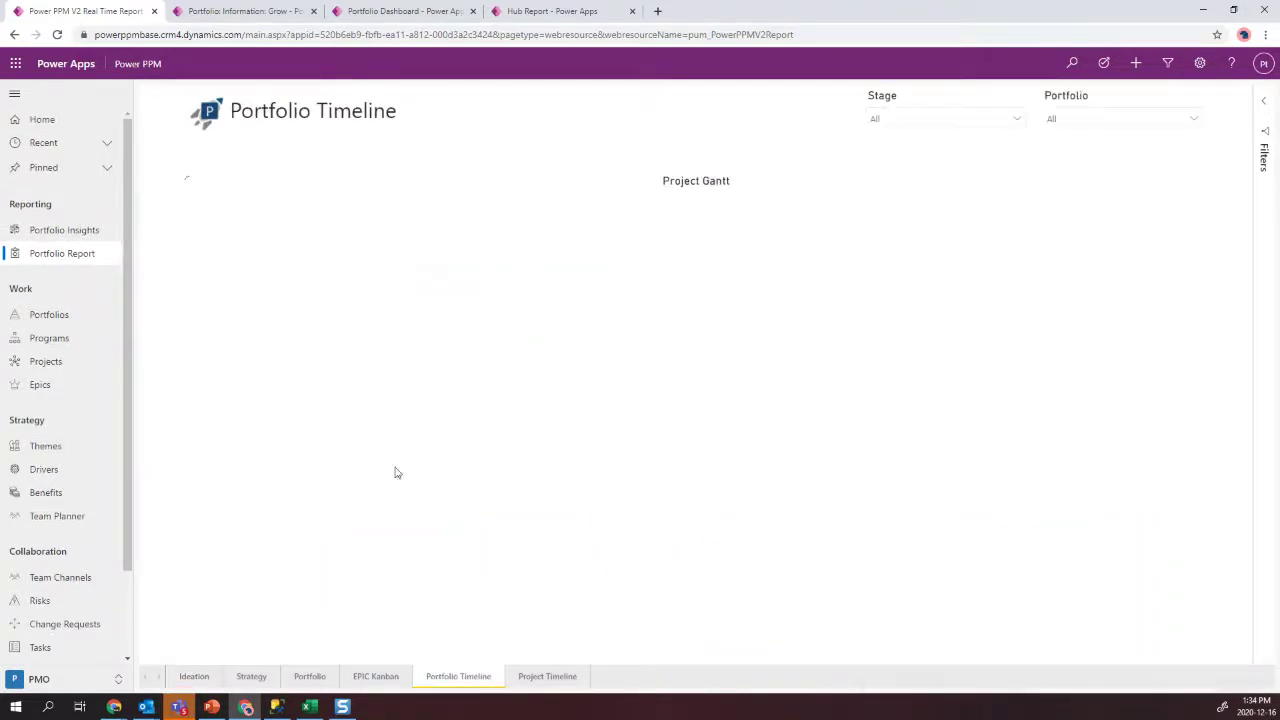
click(309, 676)
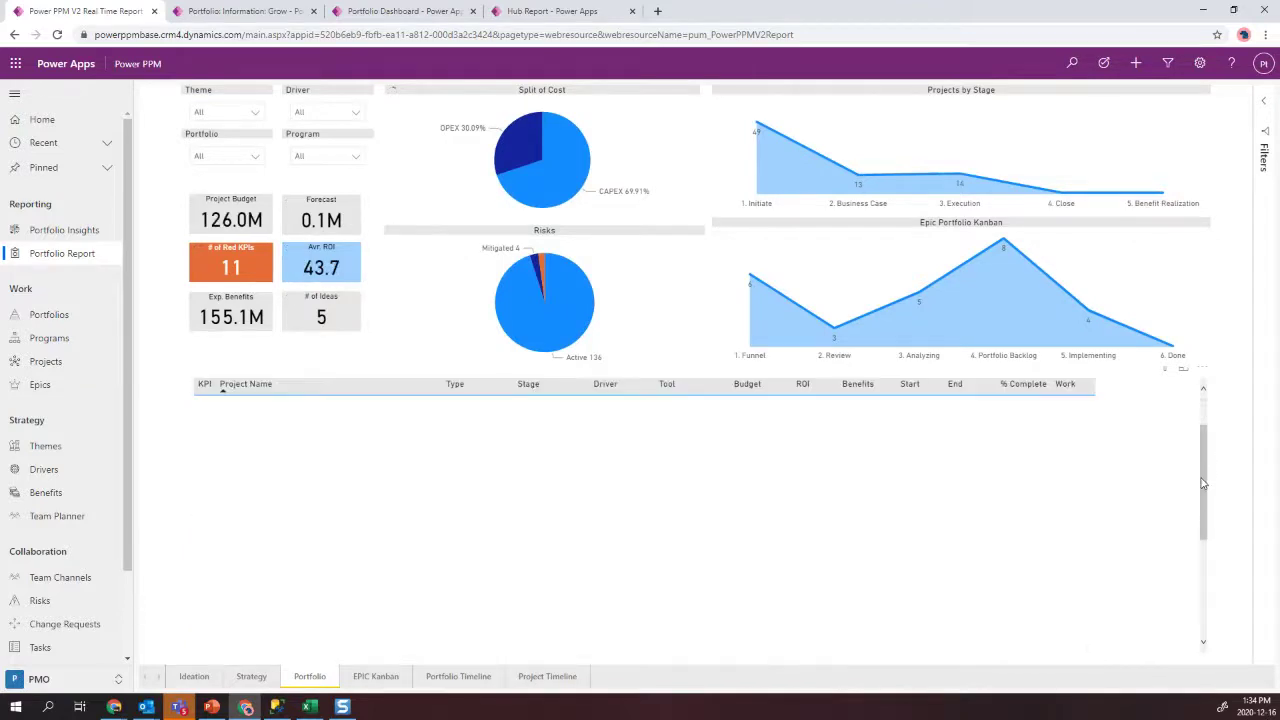
scroll(1203, 490, down, 1)
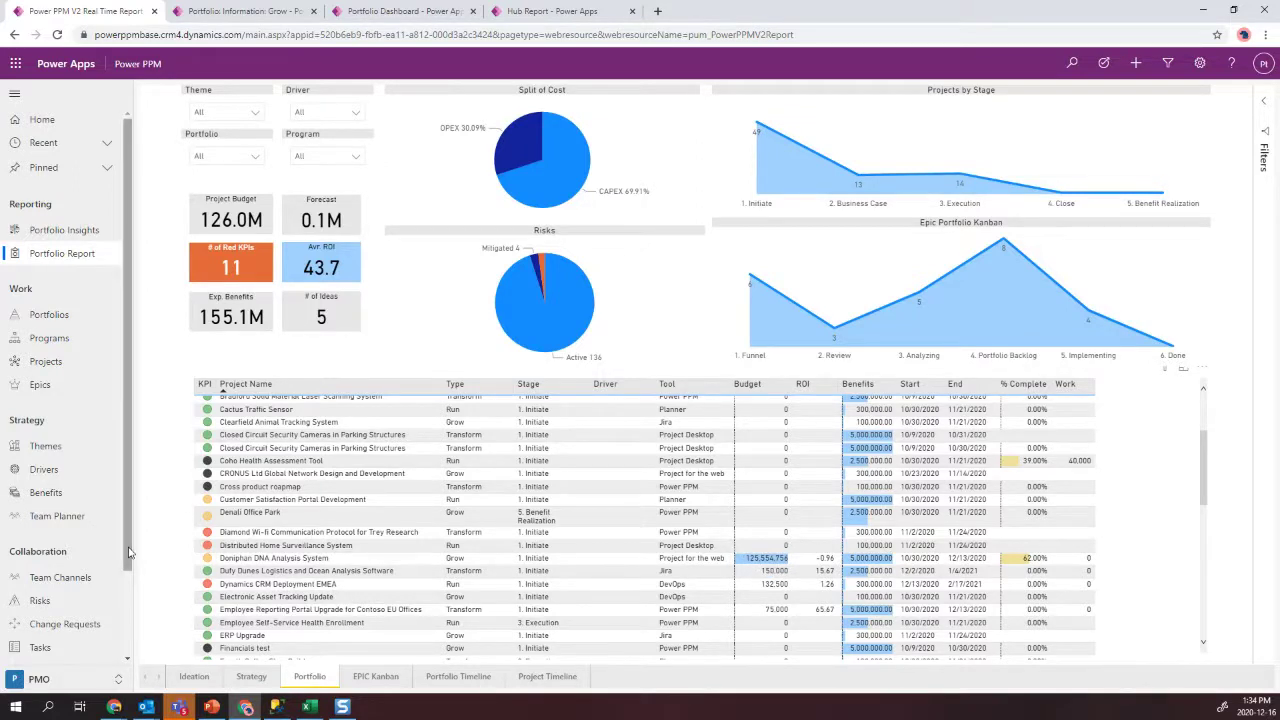
Step: Create a new idea record under Intake and name it "Idea 30 secs"
scroll(130, 575, down, 2)
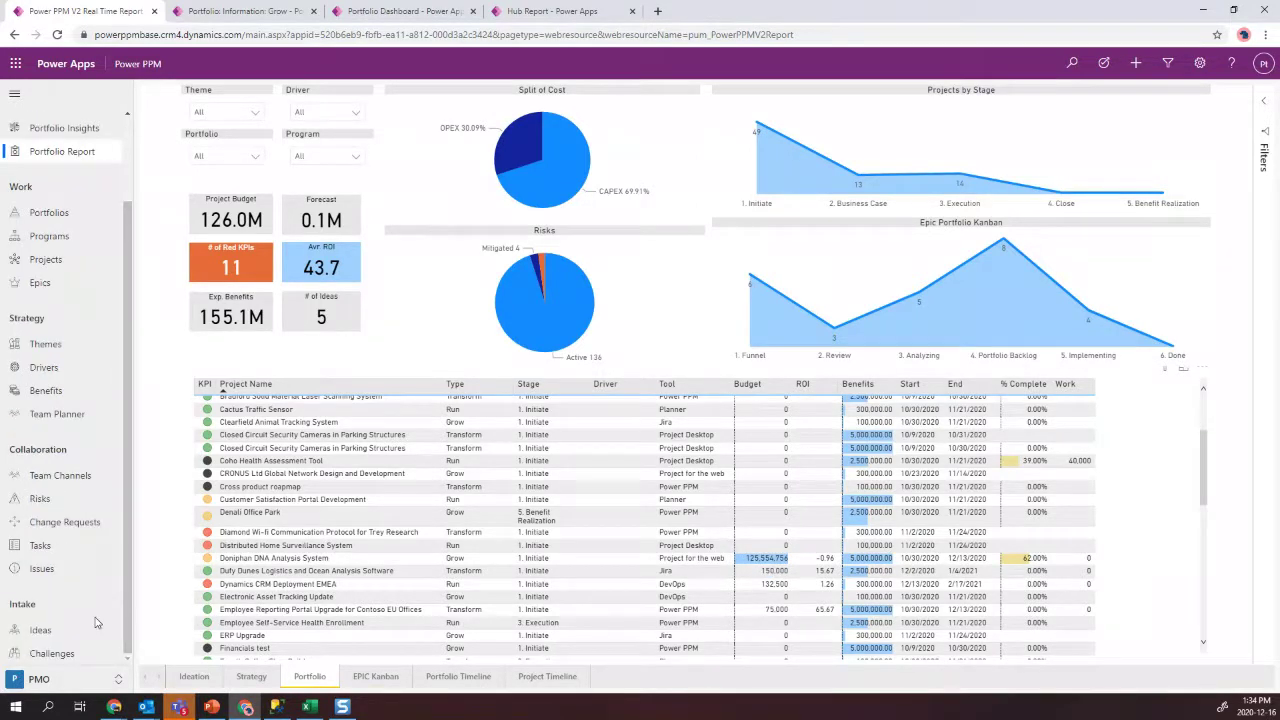
click(60, 630)
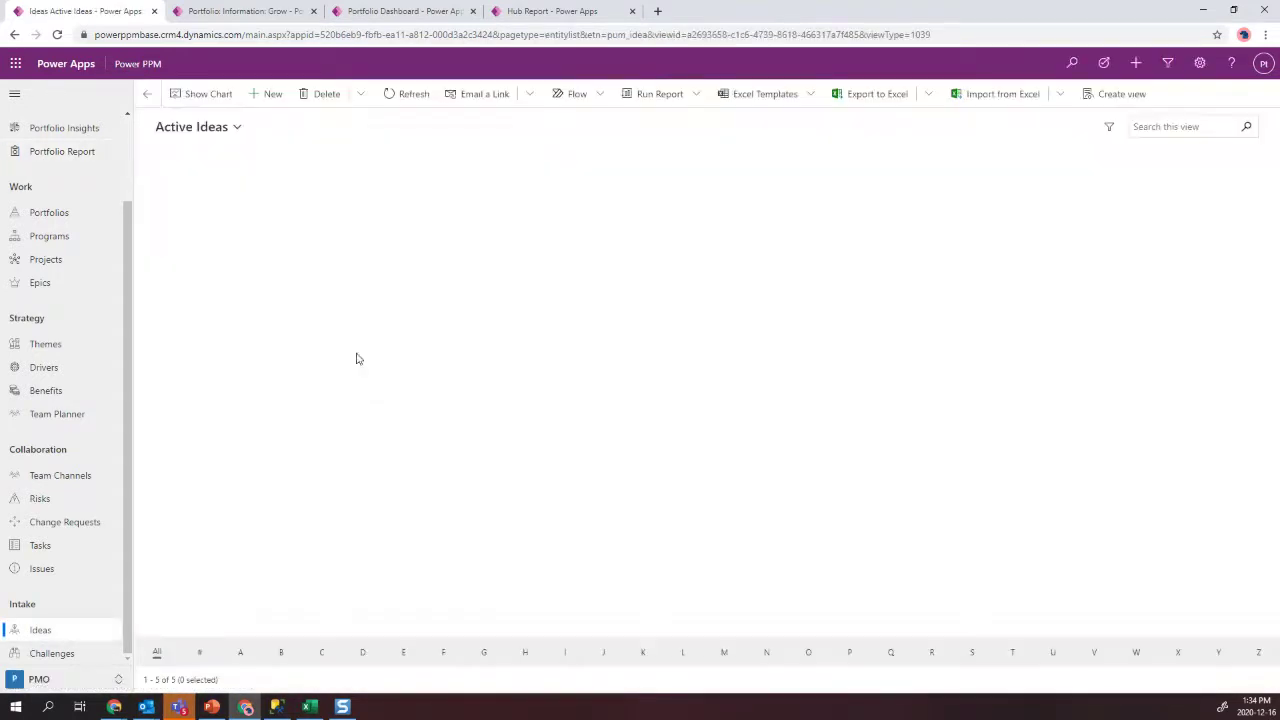
click(268, 96)
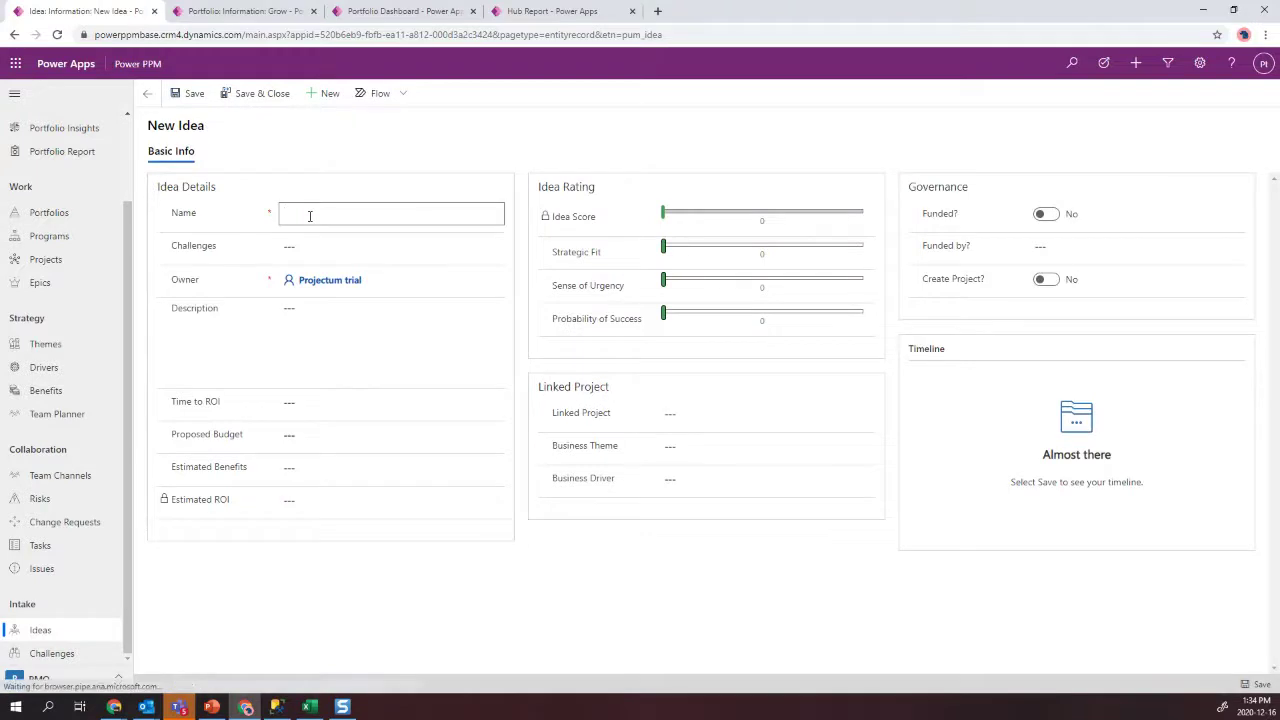
text(Idea 3)
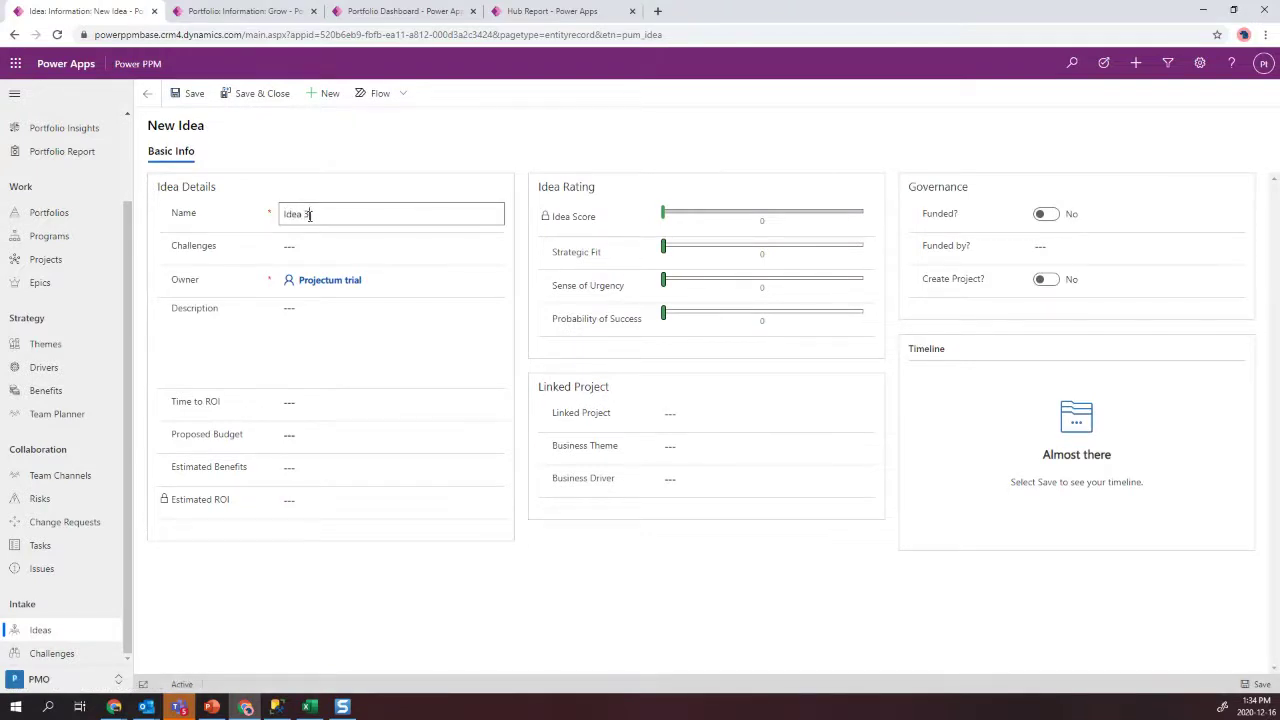
text( sedc)
key(Tab)
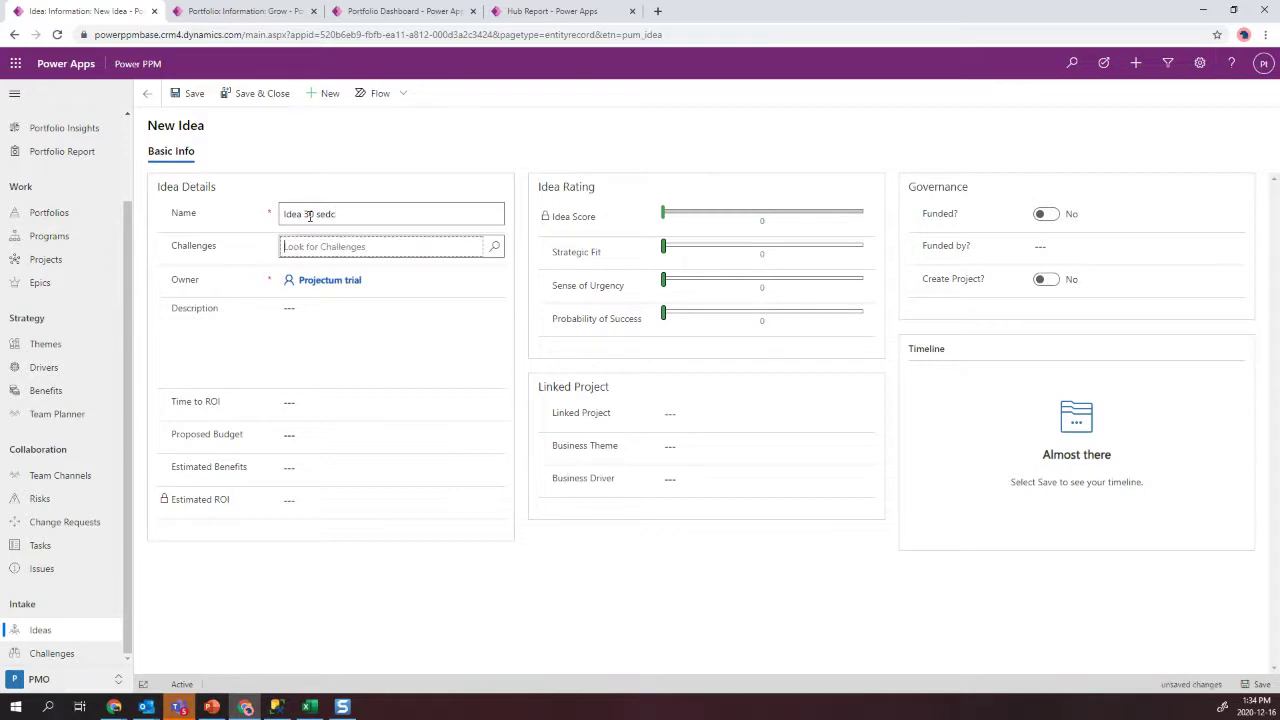
click(363, 204)
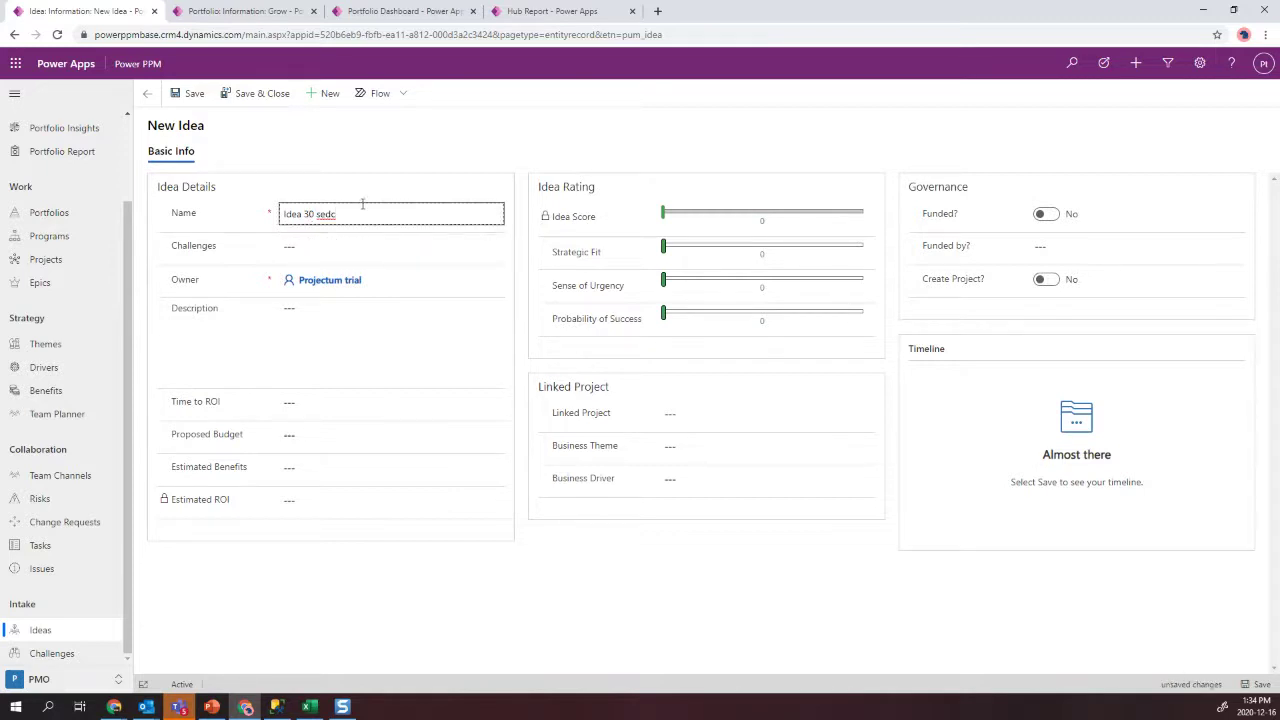
key(Tab)
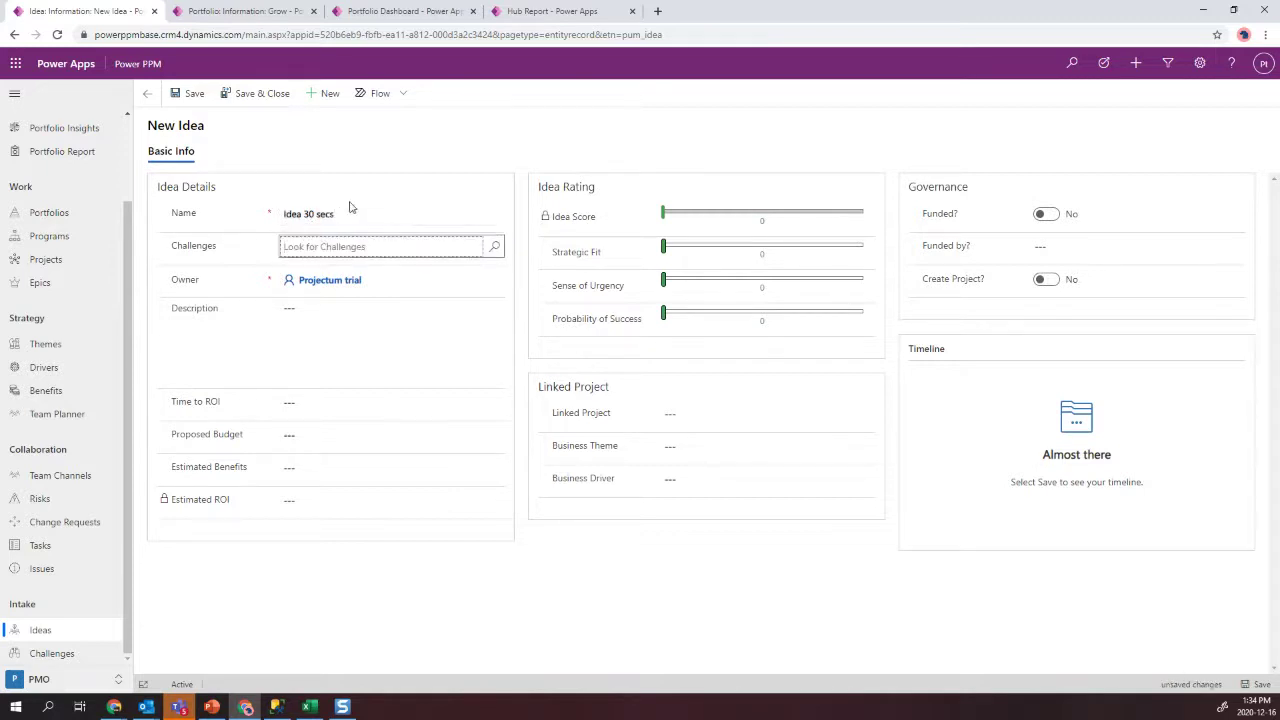
Step: Set the idea's Time to ROI to 3, Proposed Budget to $34,343 and Estimated Benefits to $234,242
click(302, 404)
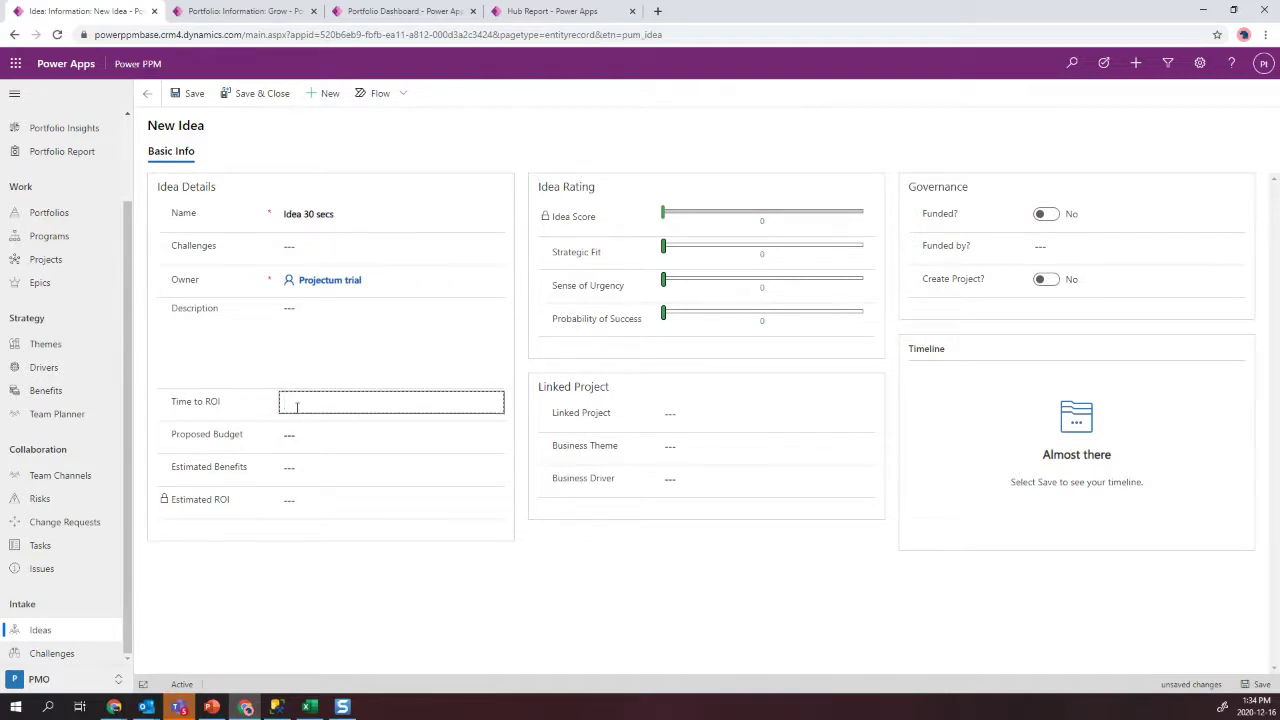
text(3)
click(300, 431)
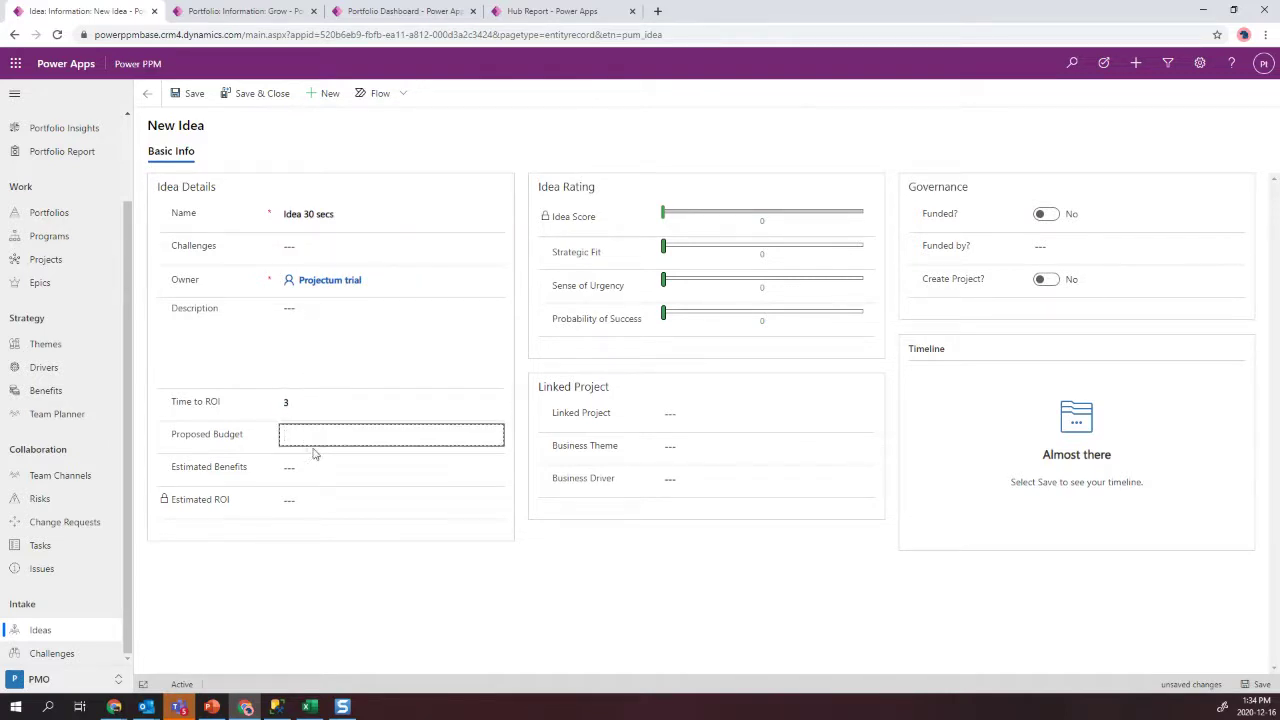
text(34,343)
click(318, 465)
text(234242)
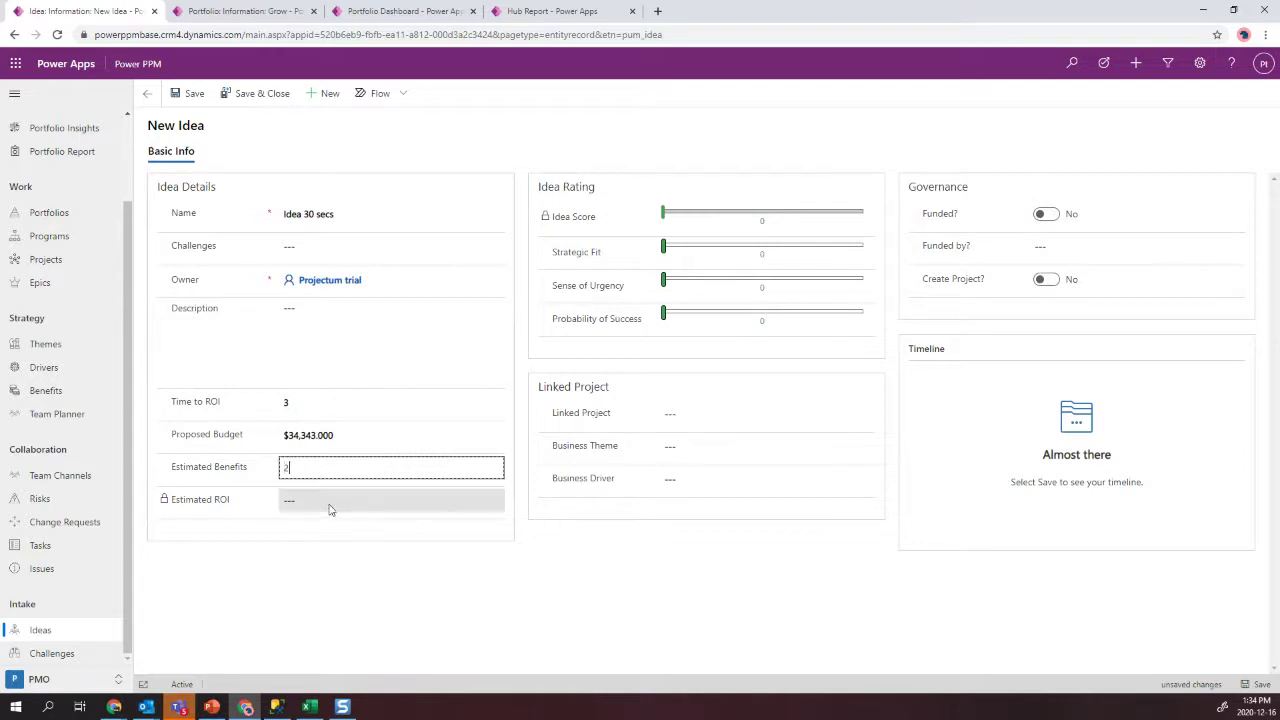
click(352, 530)
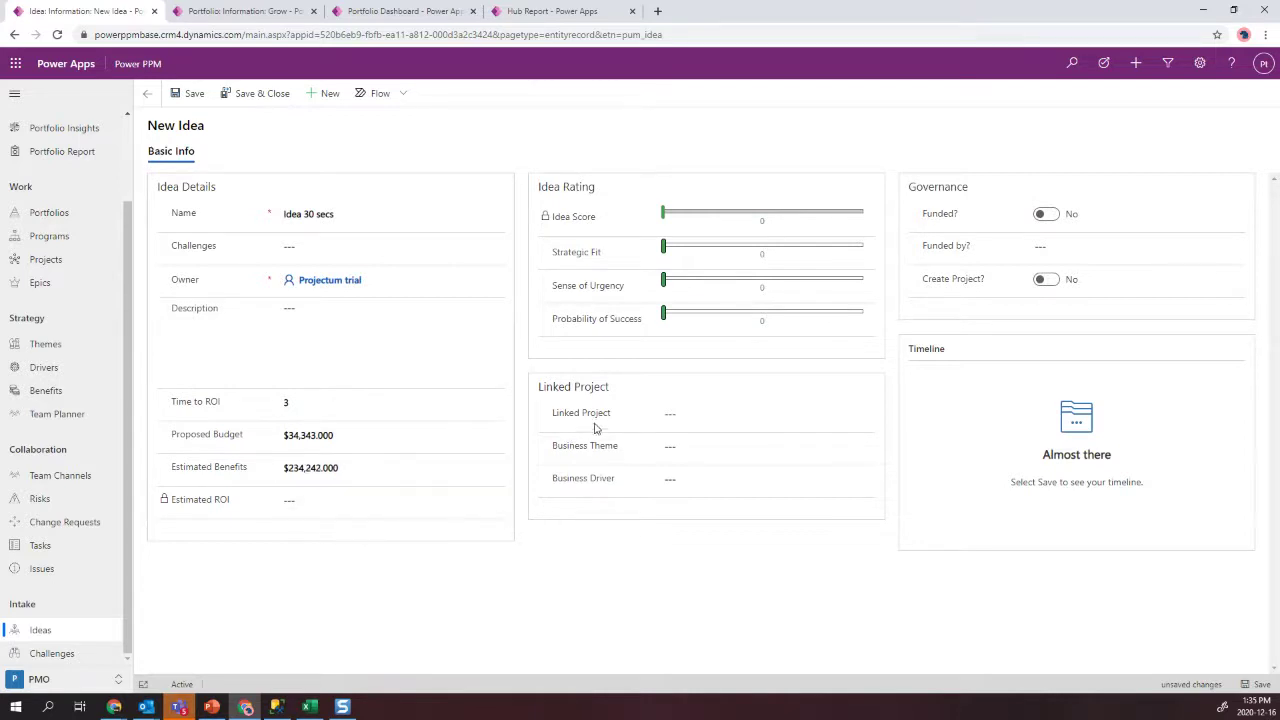
Step: Rate the idea with Strategic Fit 2, Sense of Urgency 6 and Probability of Success 7, and save and close it
click(714, 251)
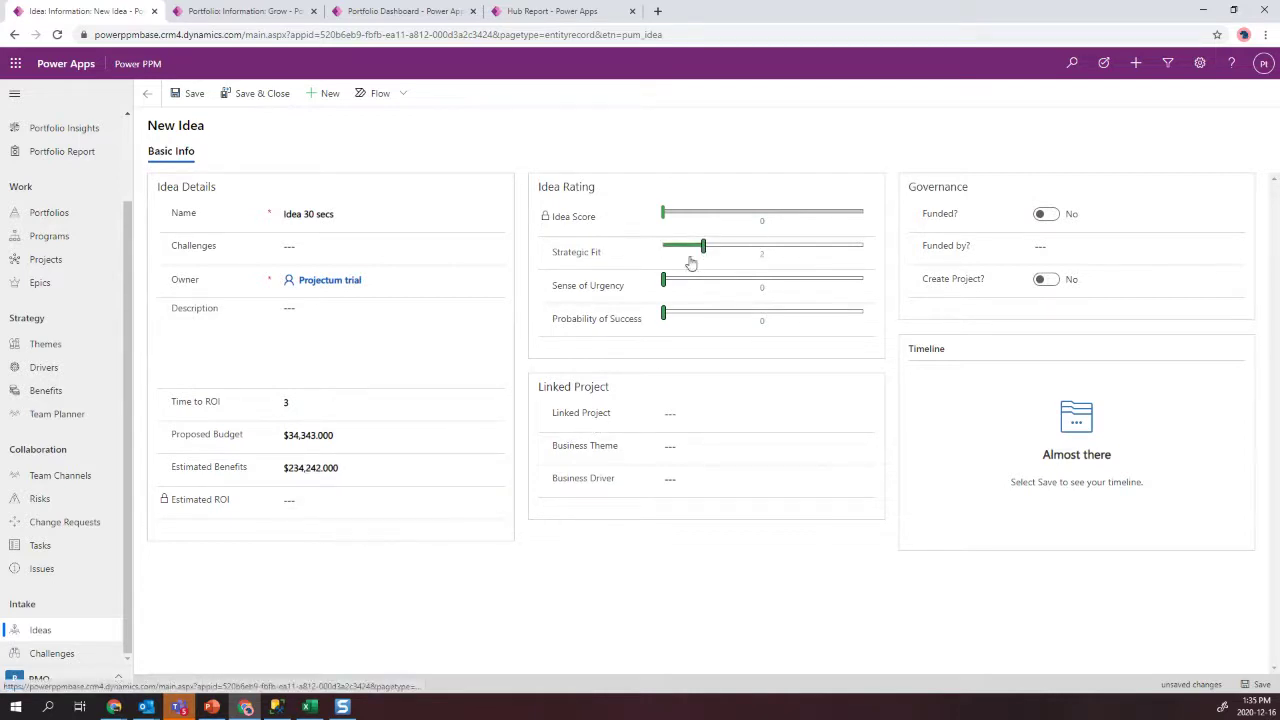
drag(668, 281, 783, 280)
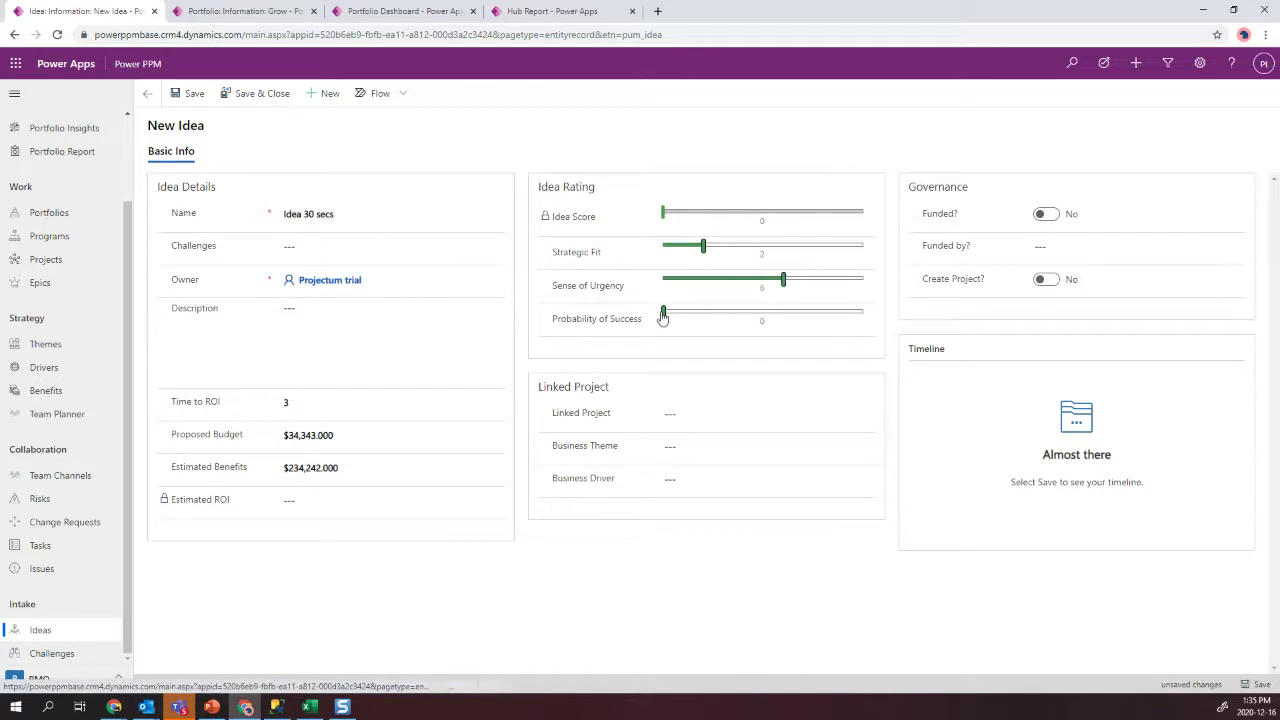
drag(663, 315, 803, 317)
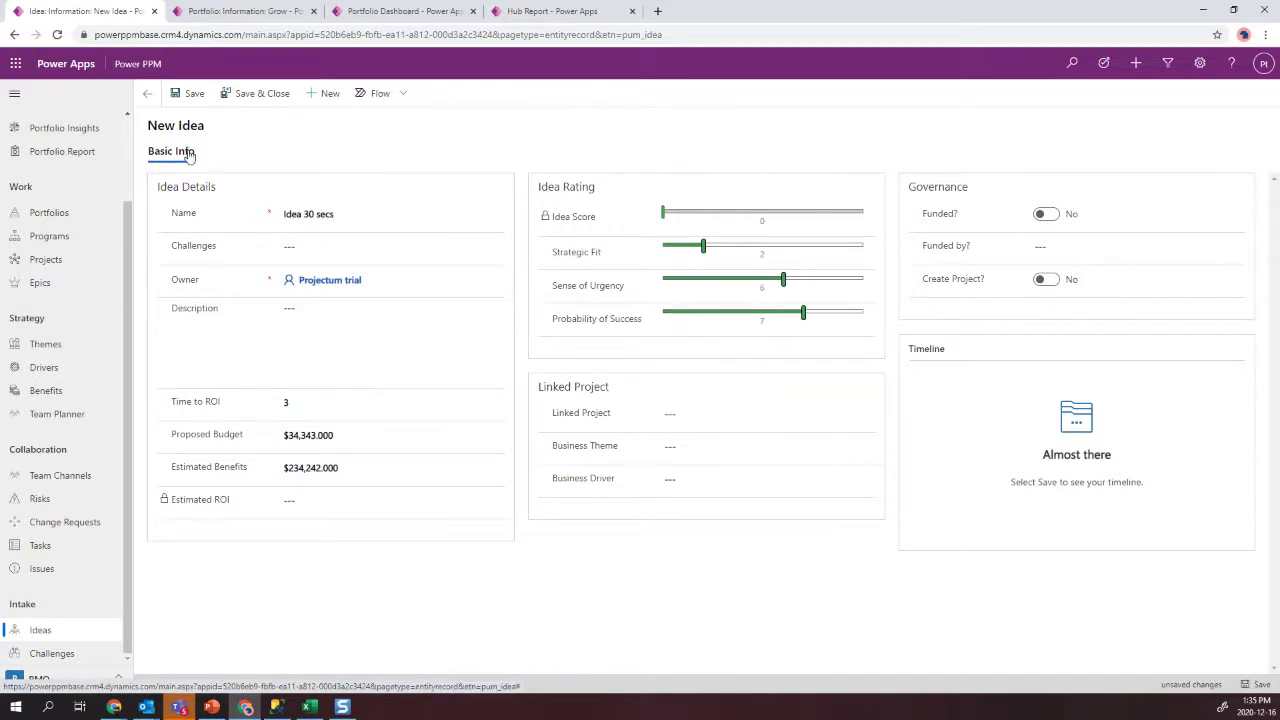
click(194, 93)
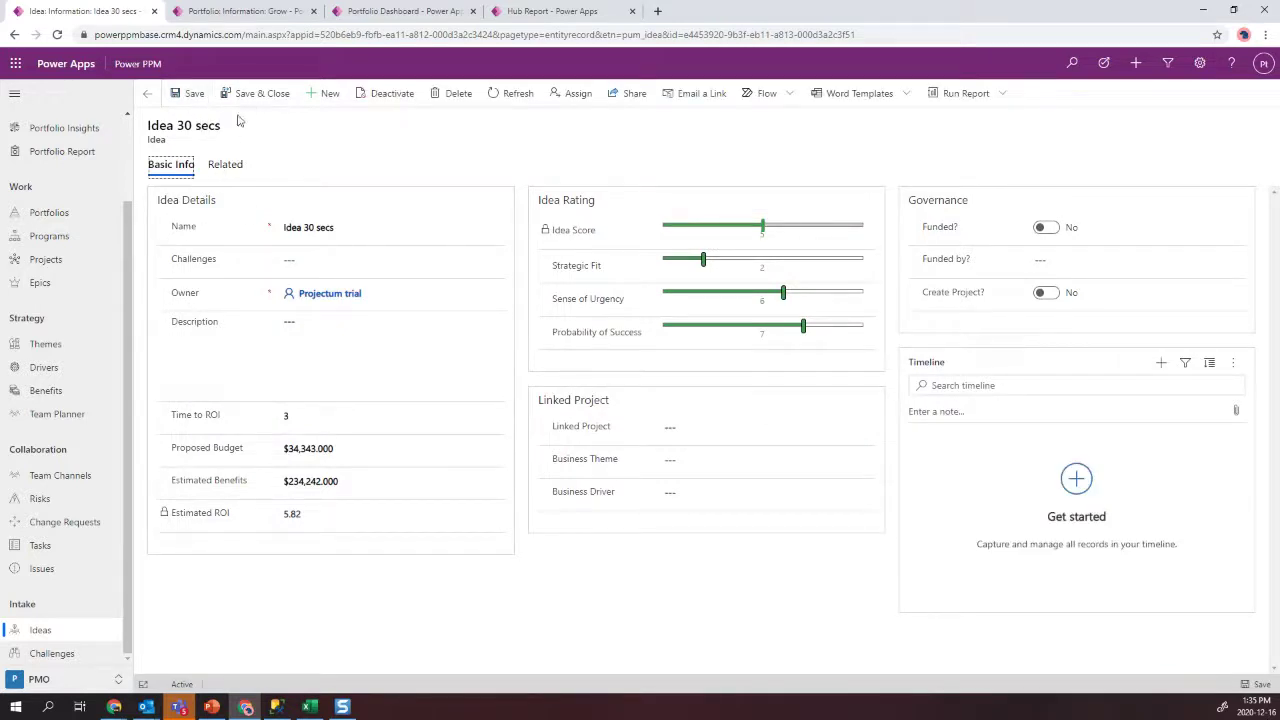
click(258, 93)
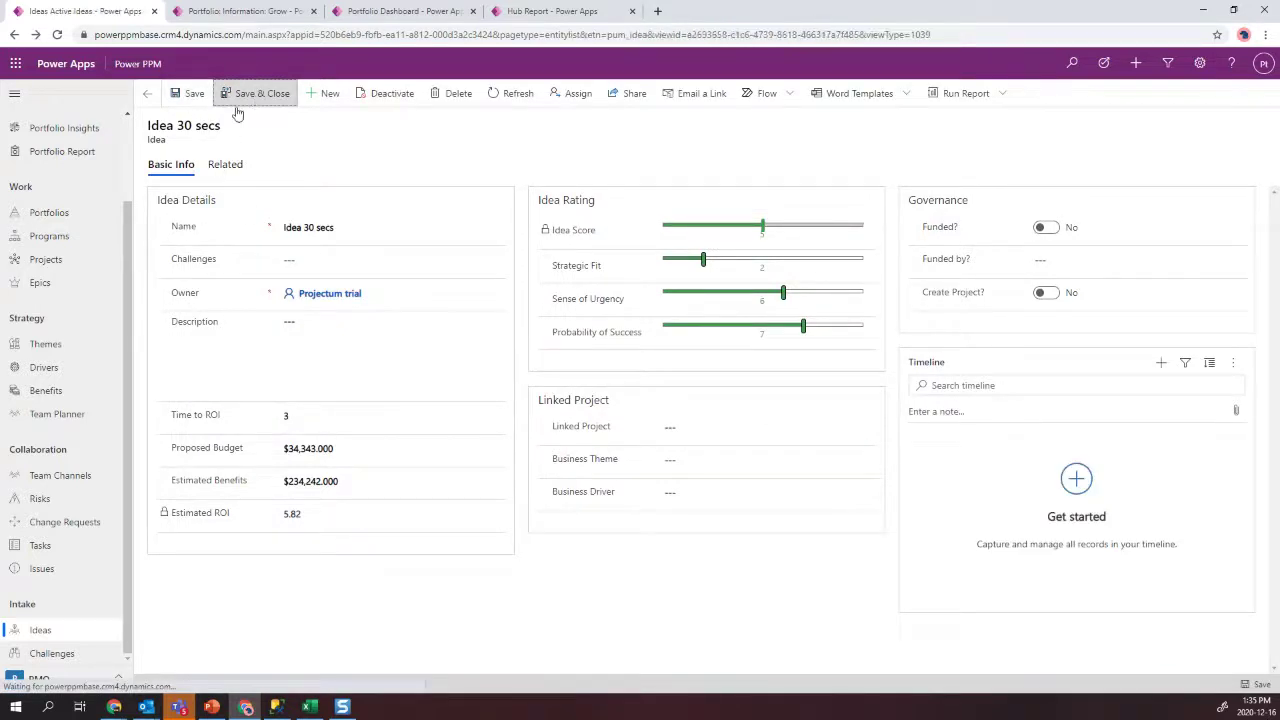
Step: Check the new idea on the Portfolio Report's Ideation page, and bring up the Hub Report's Trend Overview
scroll(60, 210, up, 2)
click(65, 253)
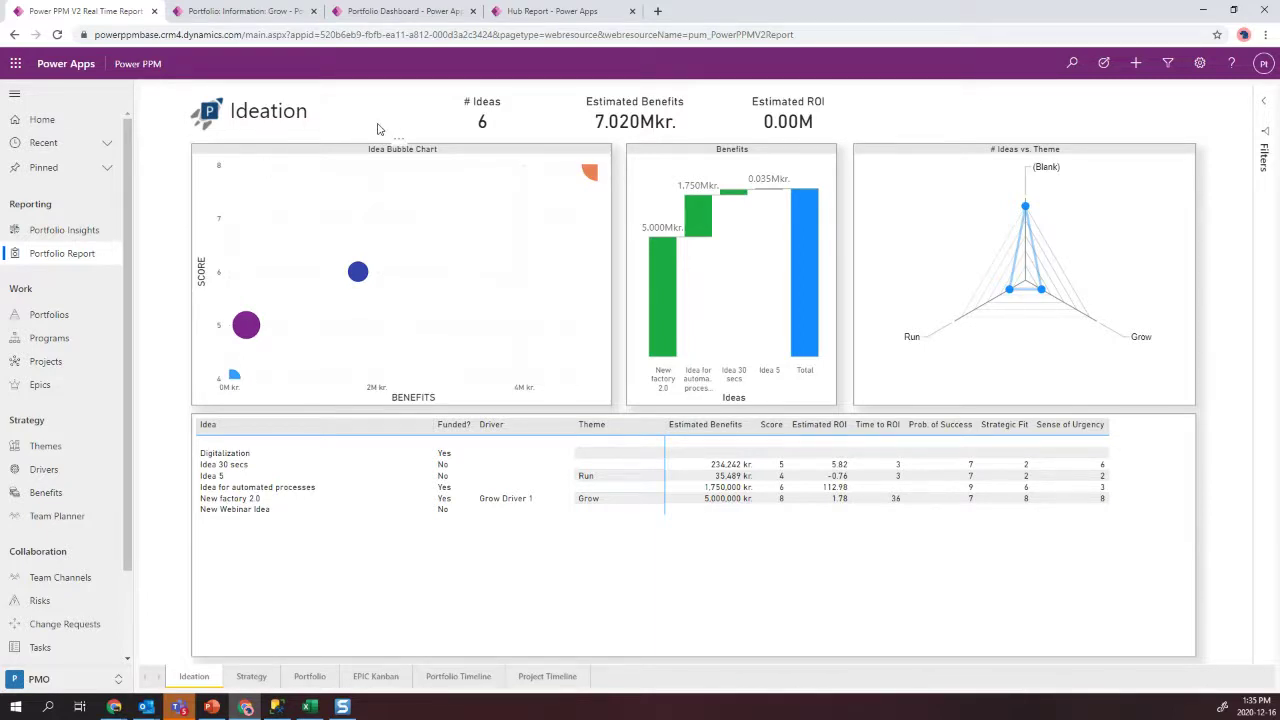
click(564, 18)
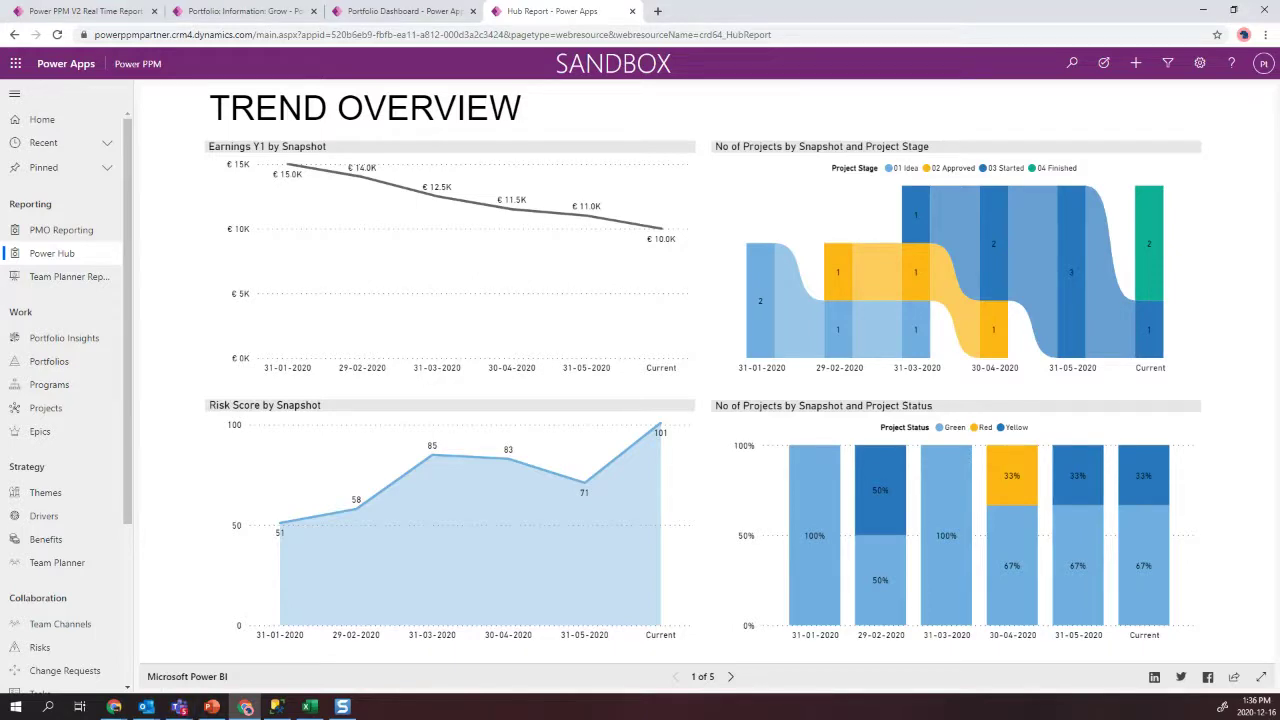
Step: Switch to PowerHub, open the Power PPM Test source and filter its entities by "pum" to review their sync and reporting view settings
key(alt+Tab)
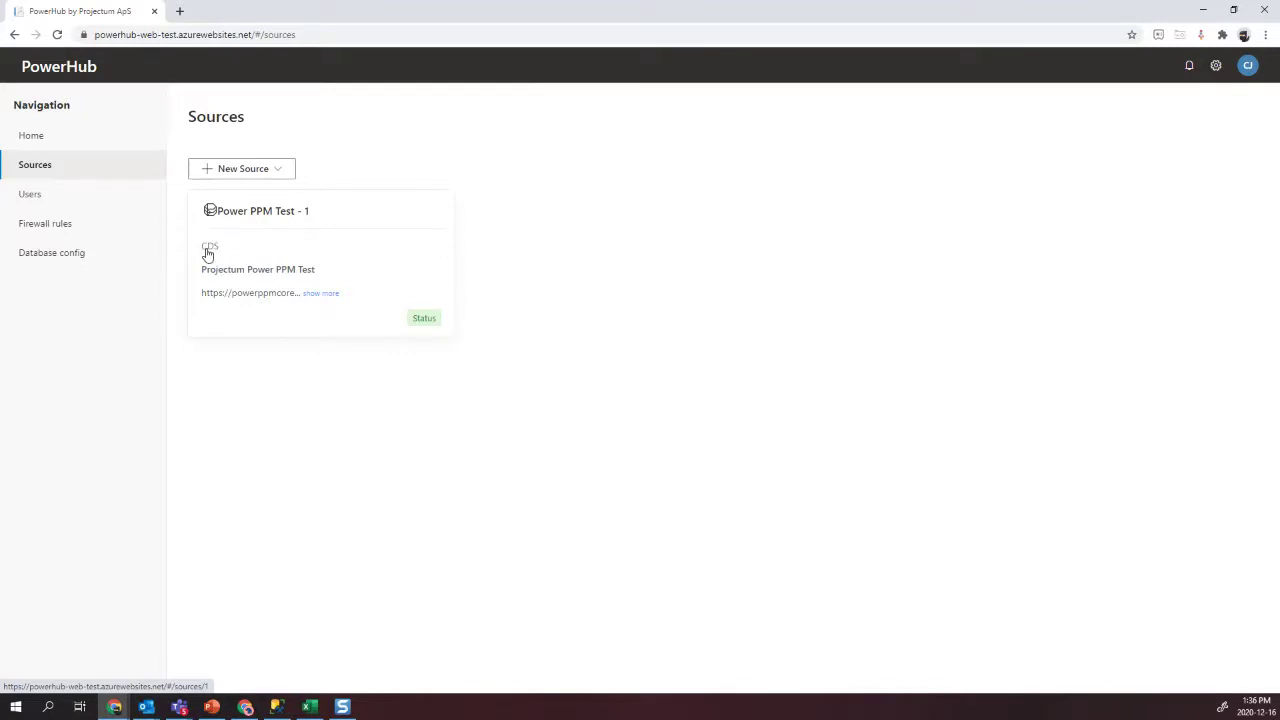
click(239, 277)
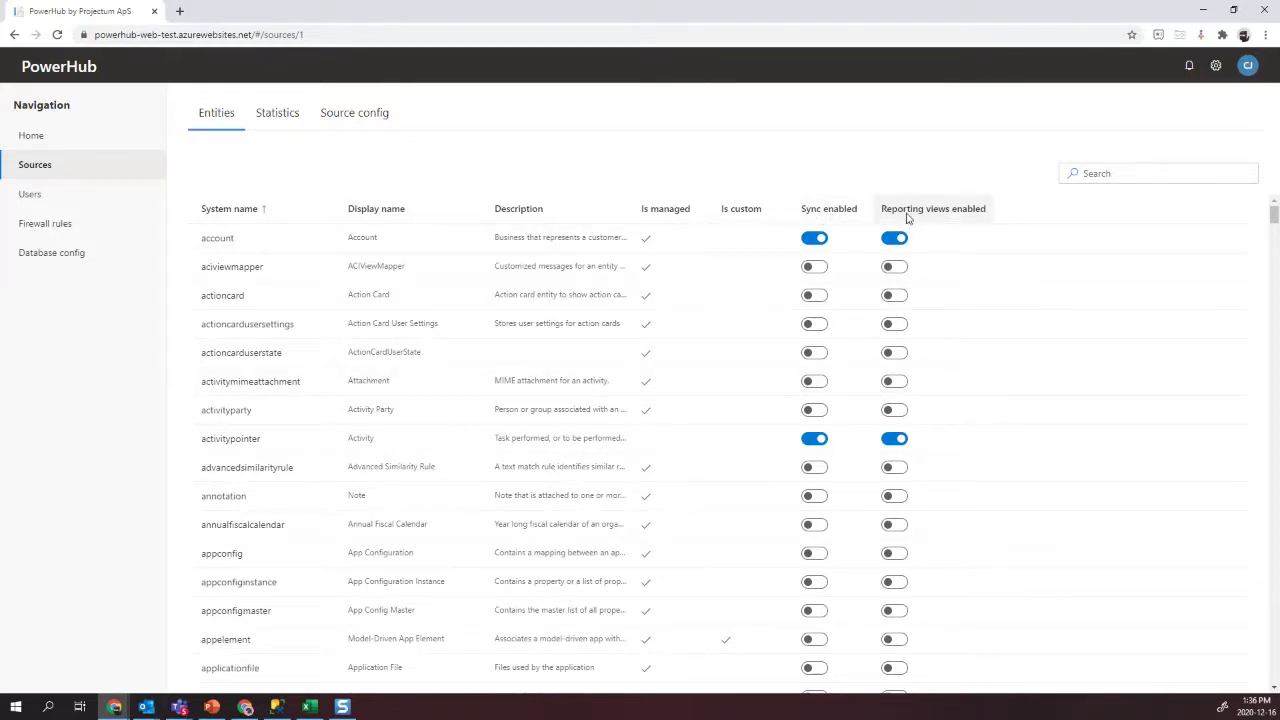
click(1100, 175)
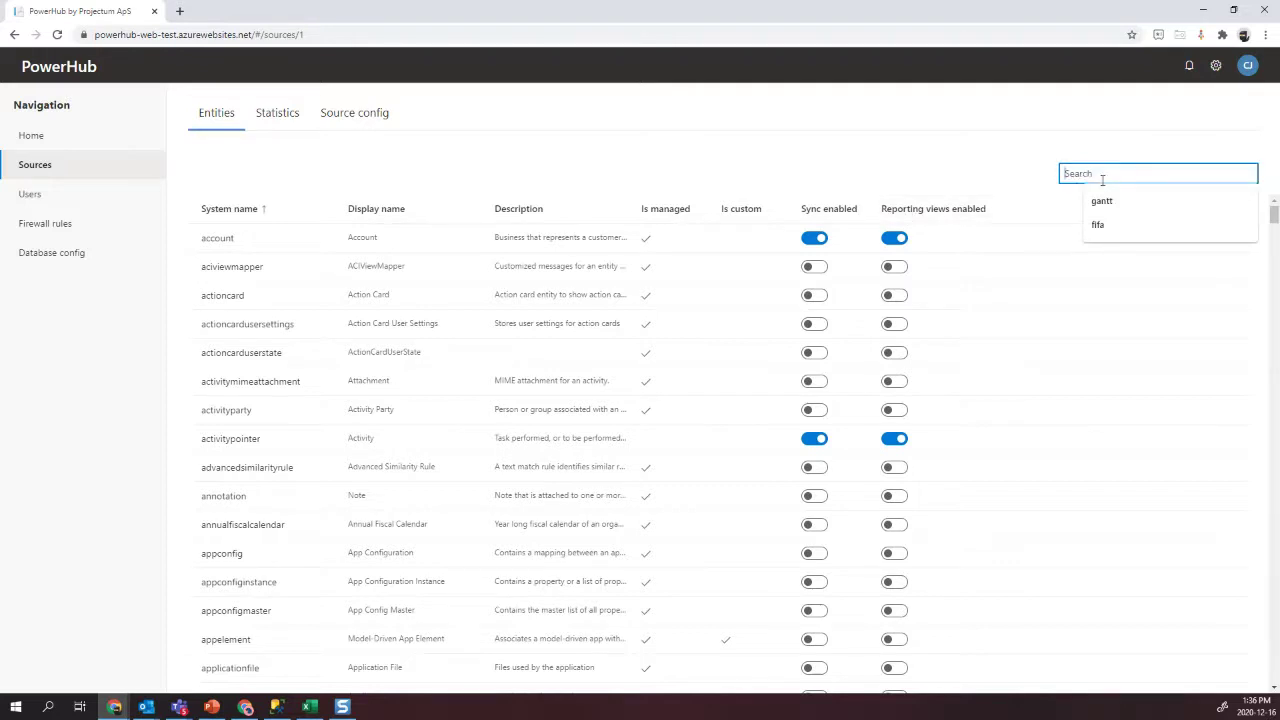
text(pum)
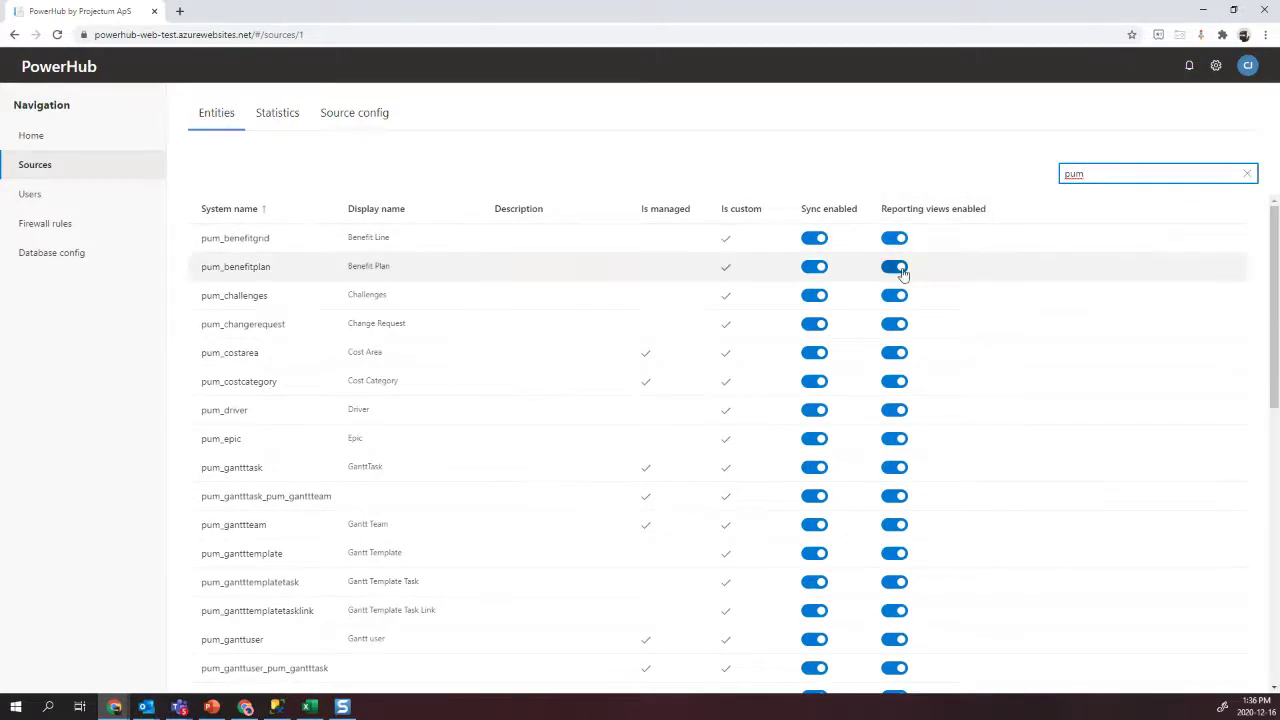
scroll(1273, 378, down, 1)
drag(1273, 378, 1181, 336)
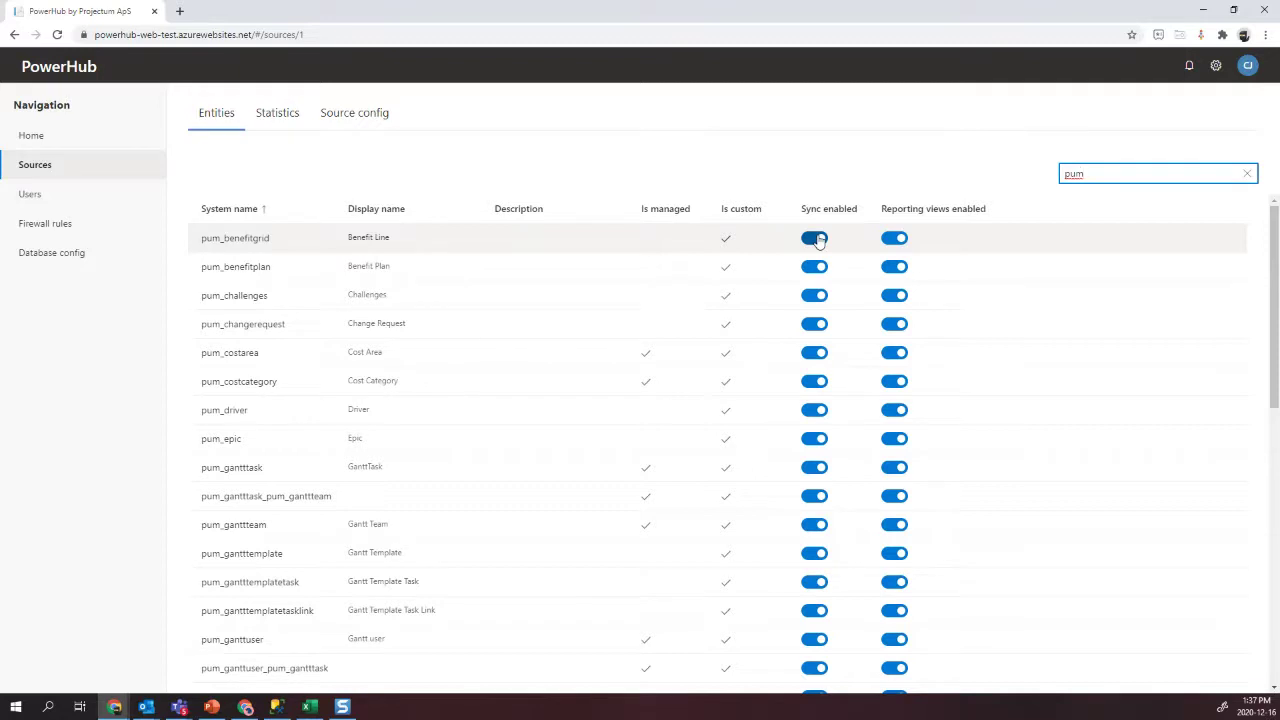
Step: Review the source's synchronization statistics and source configuration, and return to the Trend Overview's Earnings Y1 chart
click(302, 121)
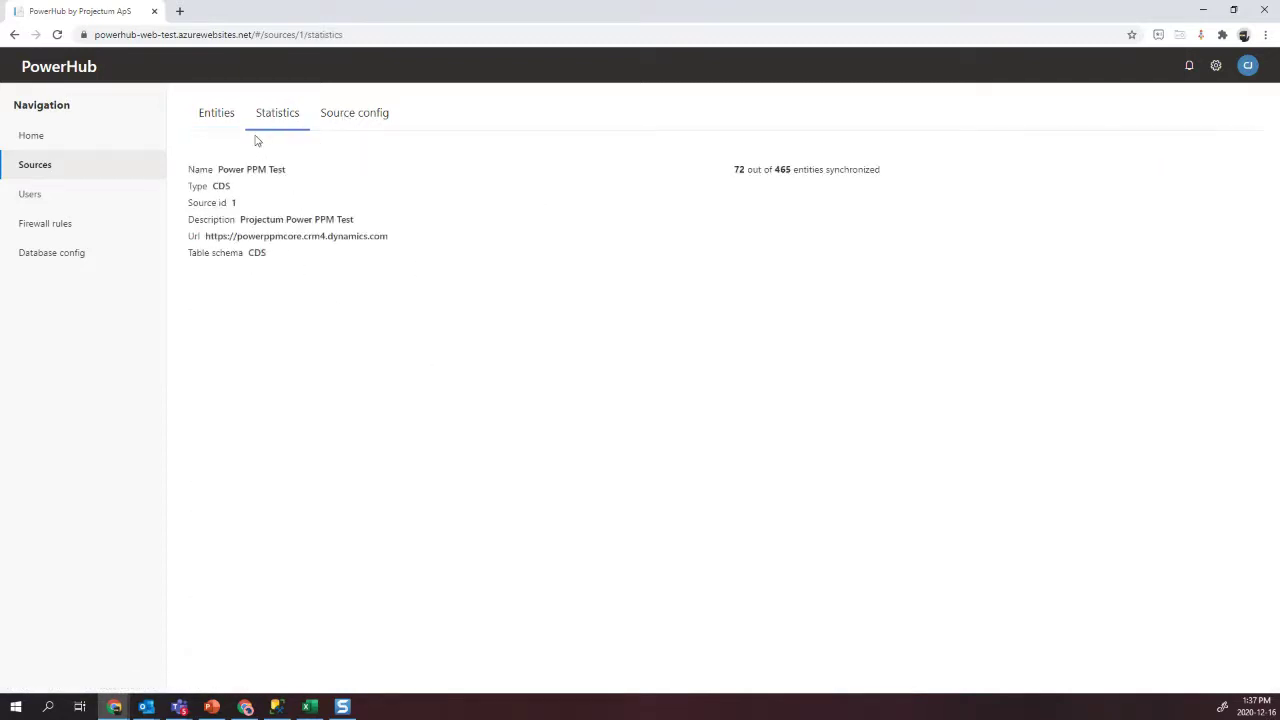
mouse_move(734, 170)
mouse_down()
mouse_move(763, 173)
mouse_move(748, 171)
mouse_up()
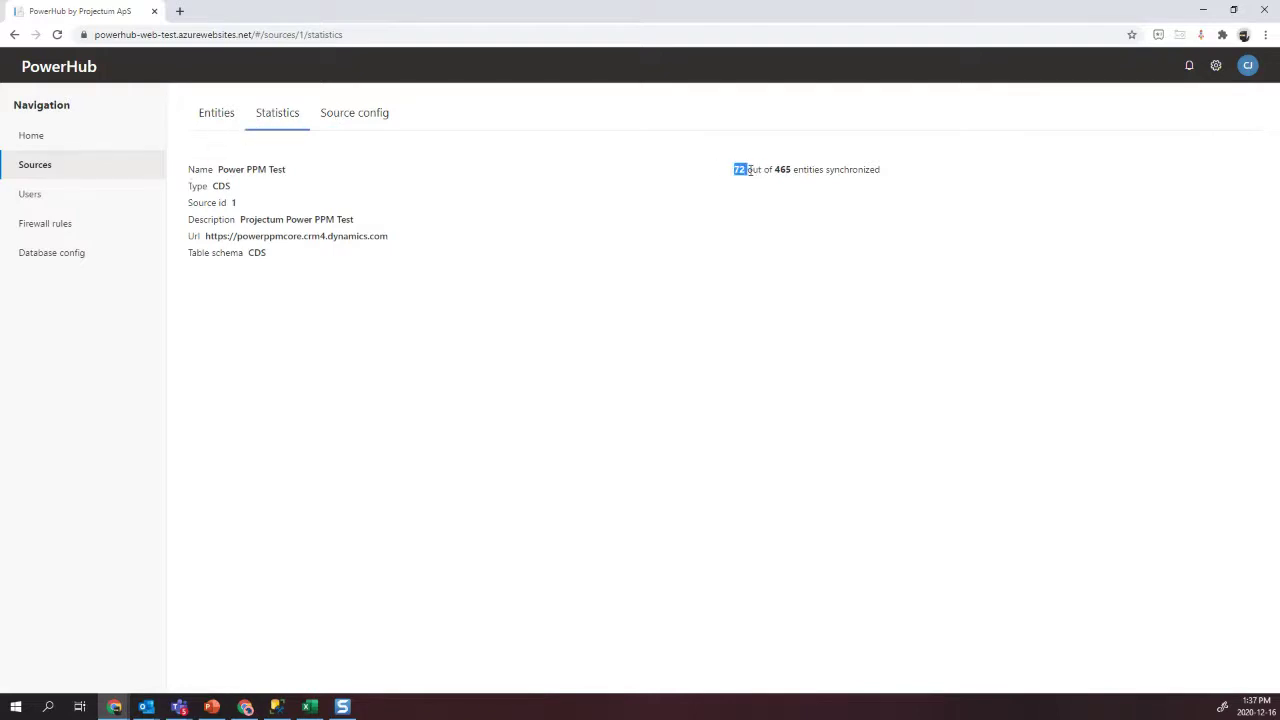
click(742, 287)
click(332, 116)
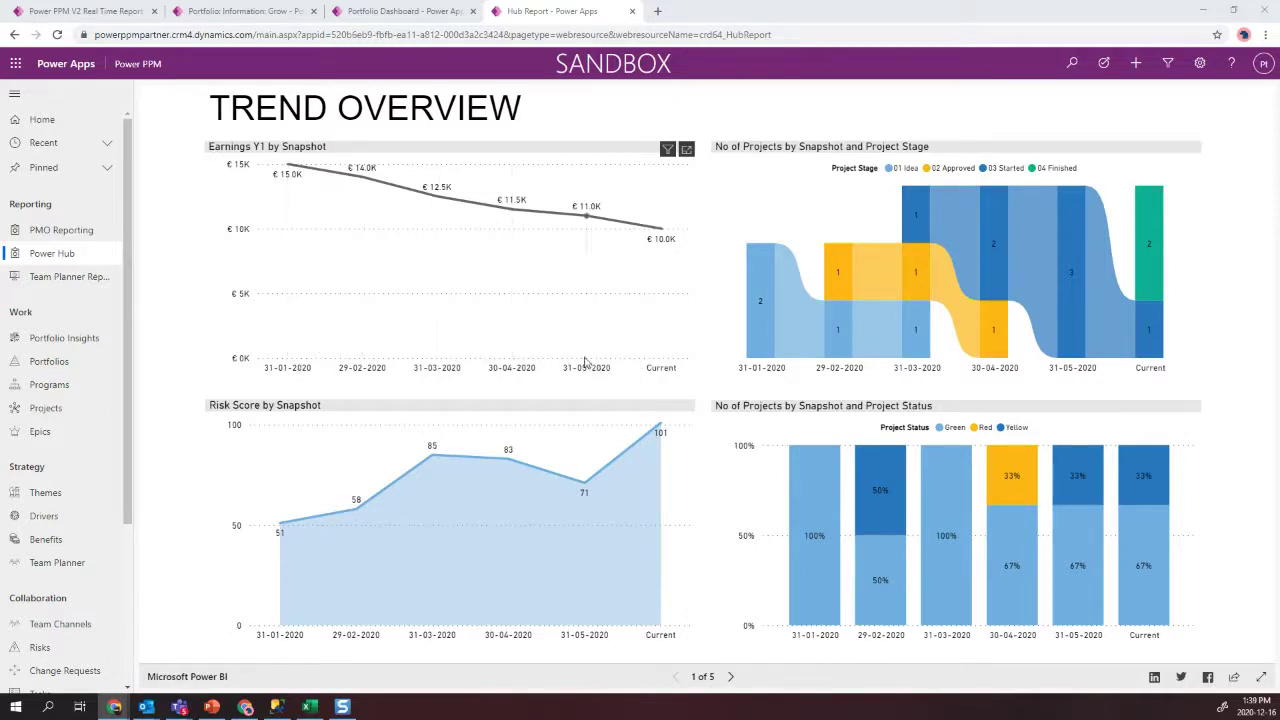
mouse_move(473, 331)
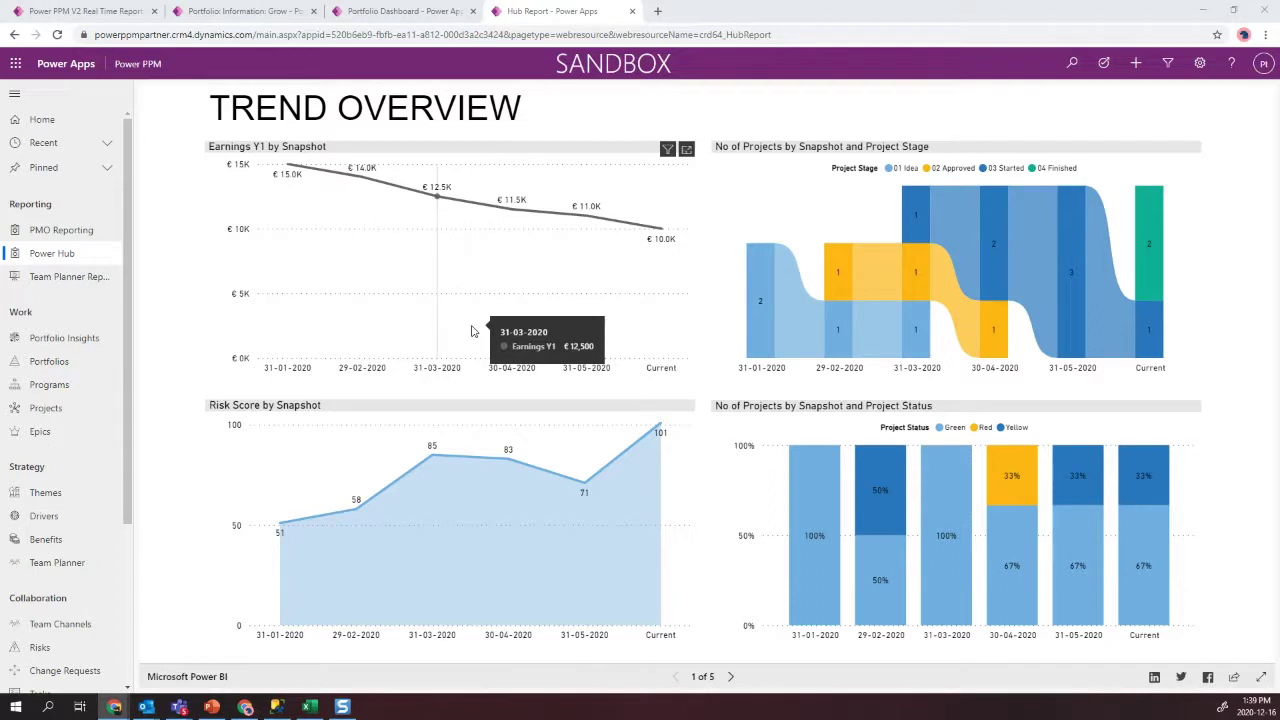